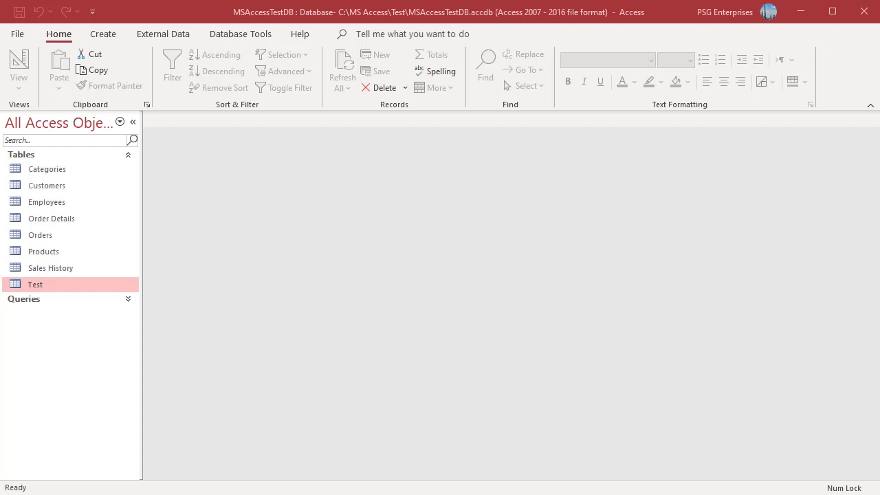
Step: Check the Test table's records, then start a new query design on Test with Address in the first column
double_click(82, 289)
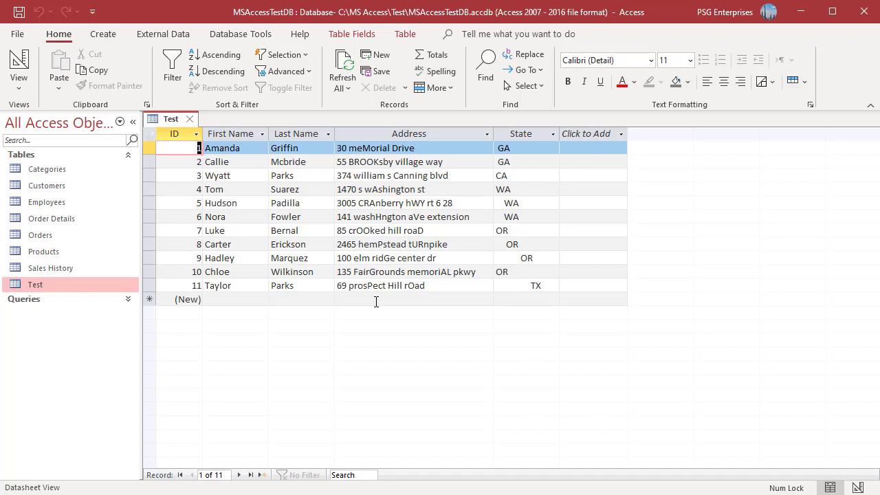
left_click(189, 119)
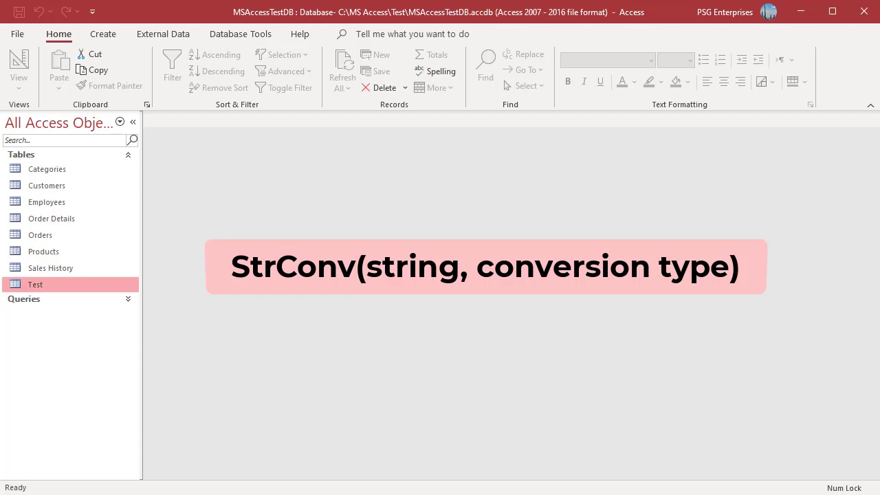
left_click(101, 36)
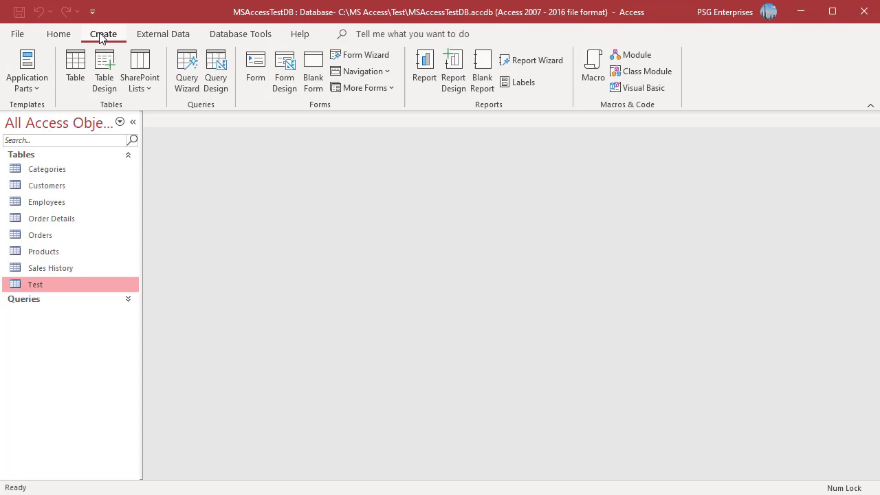
left_click(216, 76)
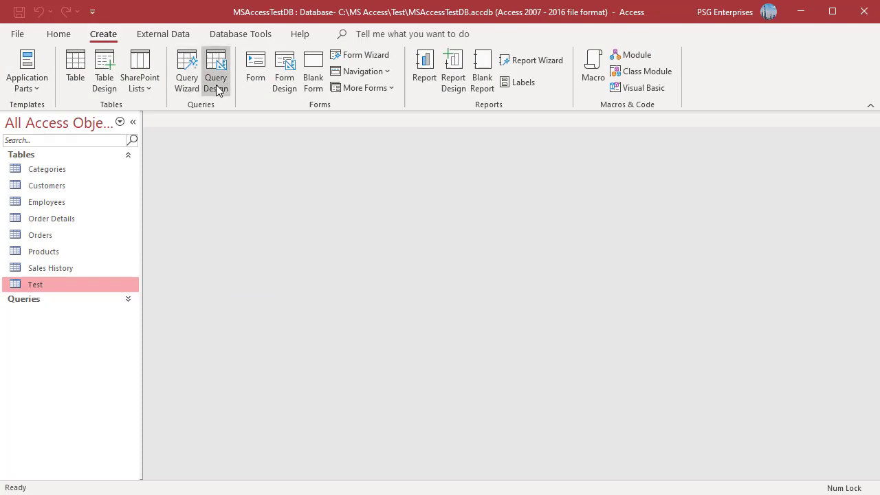
double_click(726, 291)
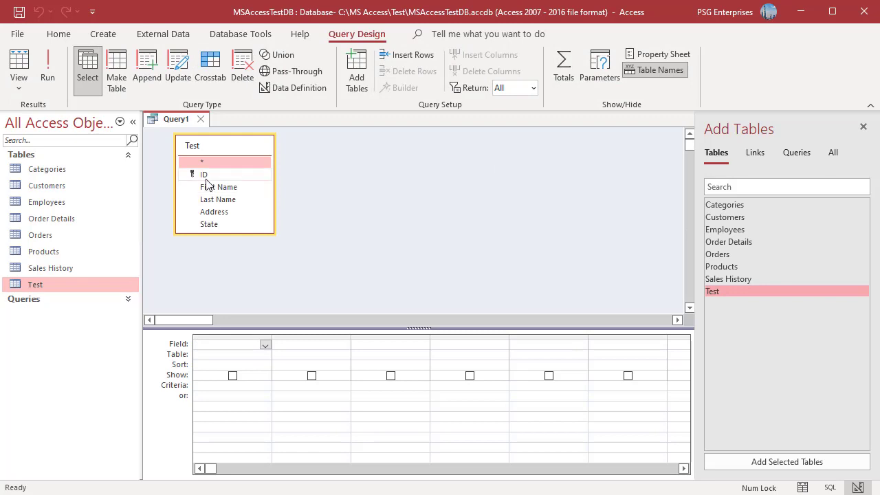
left_click(216, 213)
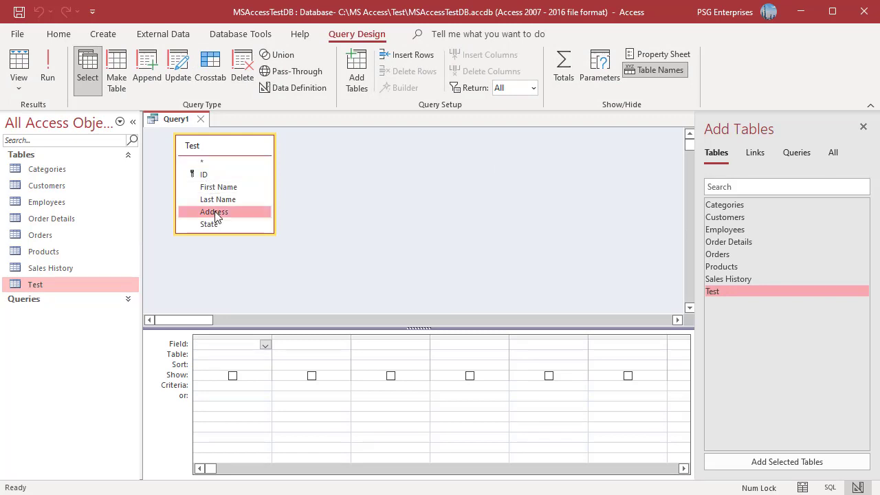
double_click(215, 213)
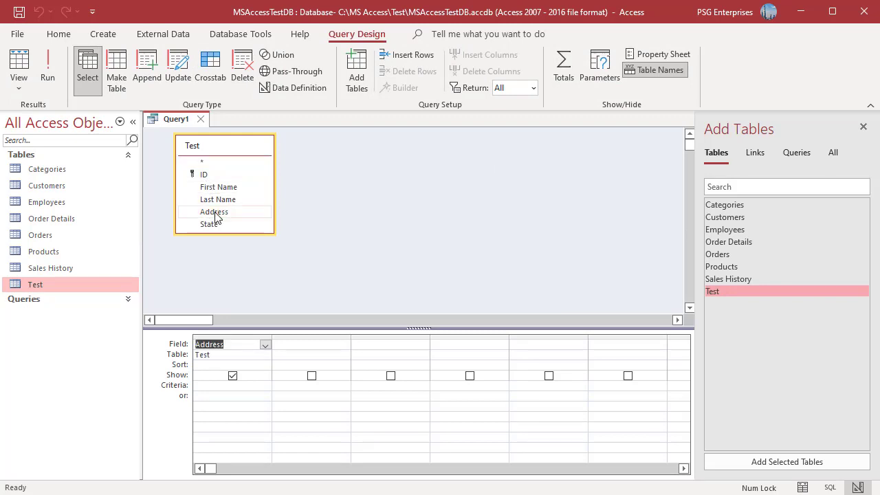
Step: Paste the Upper Case StrConv expression on Address into the second Field cell via Zoom
left_click(285, 344)
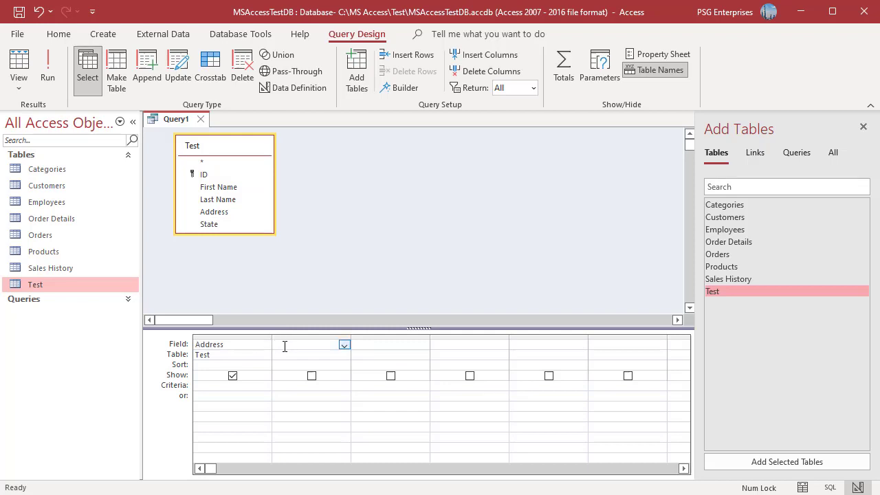
right_click(284, 346)
left_click(322, 453)
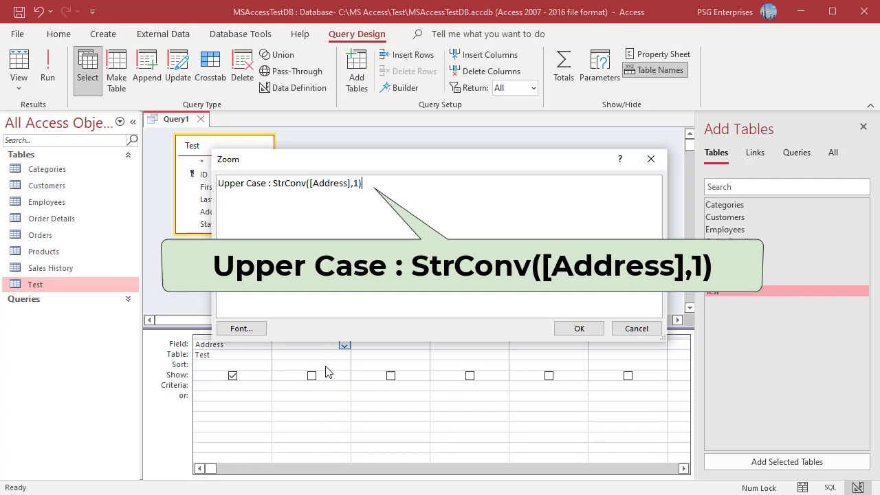
type("Upper Case : StrConv([Address],1)")
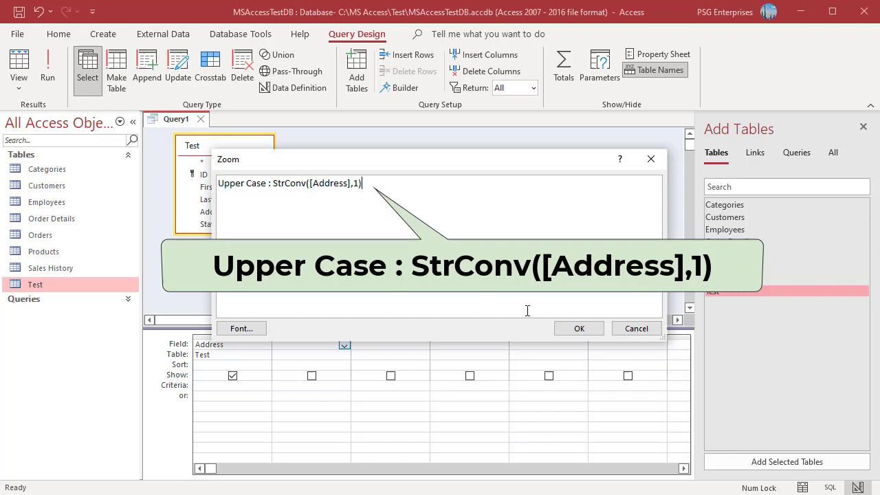
left_click(579, 329)
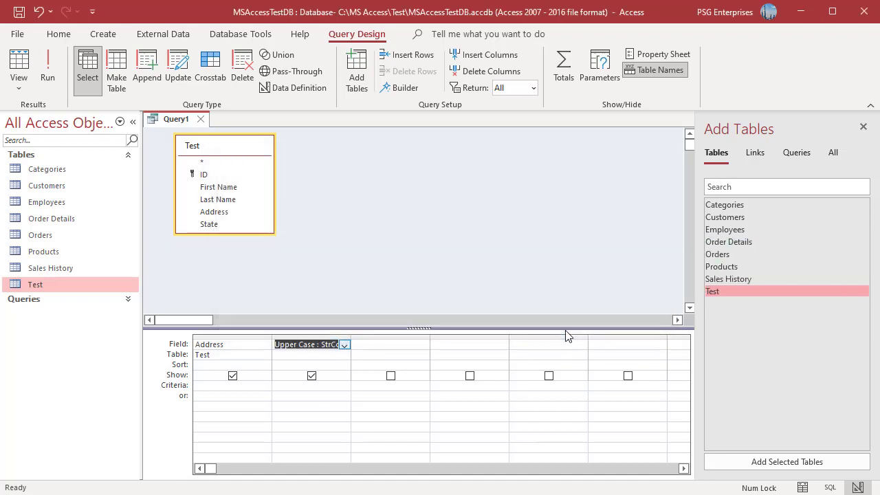
Step: Paste the Lower Case StrConv expression on Address into the third Field cell via Zoom
left_click(361, 346)
right_click(361, 346)
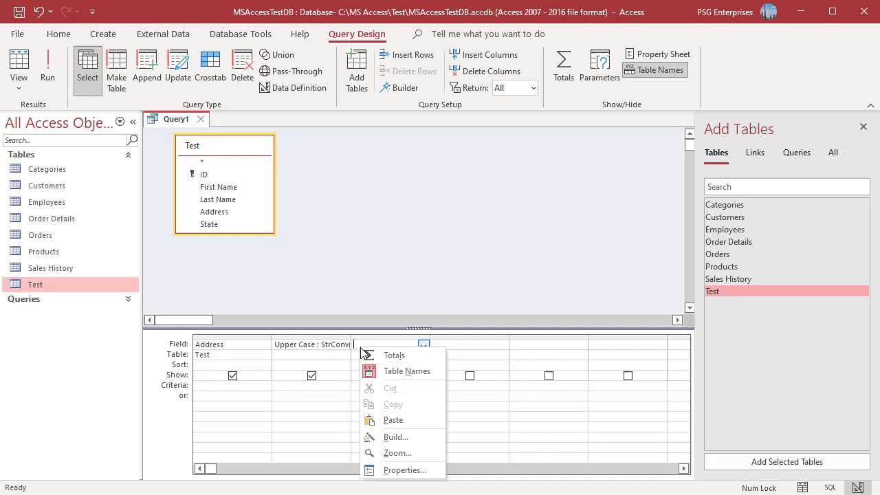
left_click(375, 453)
type("Lower Case : StrConv([Address],2)")
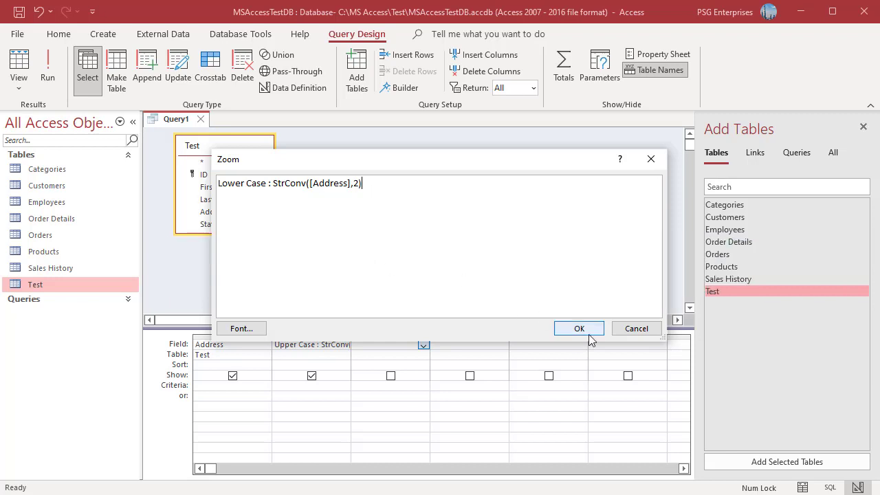
left_click(594, 329)
Step: Paste the Proper Case expression StrConv([Address],3) into the fourth Field cell via Zoom
right_click(445, 344)
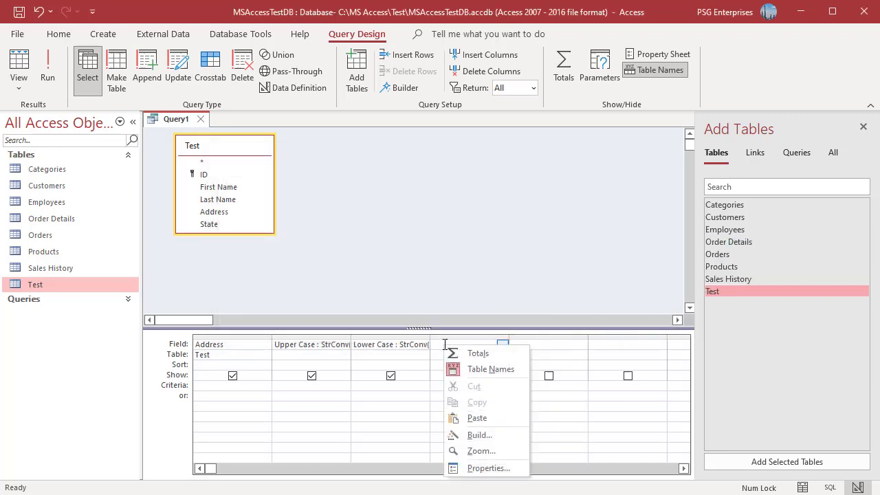
left_click(474, 449)
type("Proper Case : StrConv([Address],3)")
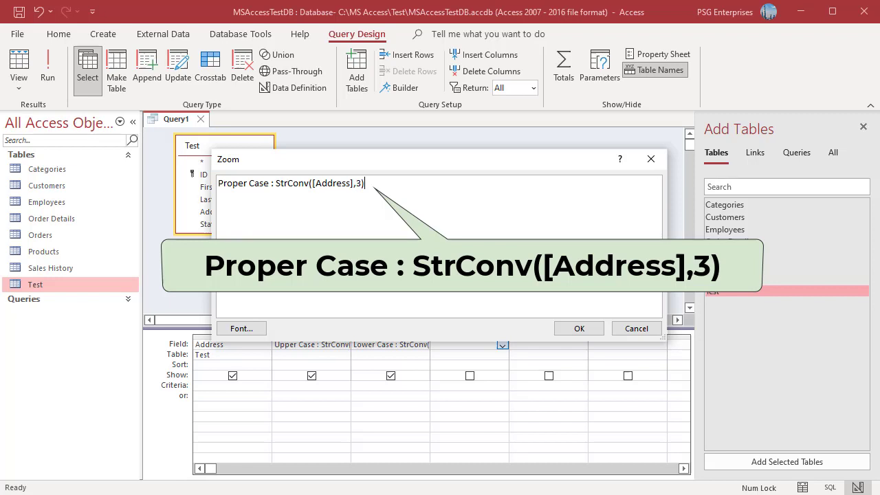
left_click(569, 332)
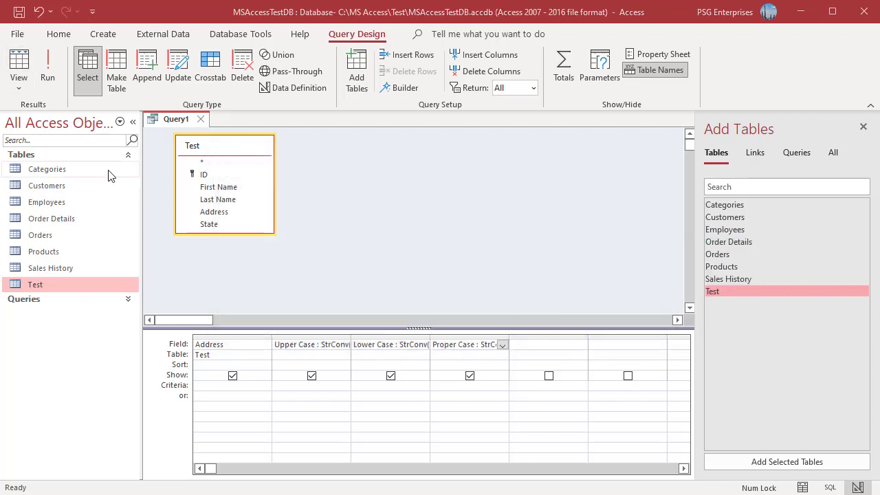
Step: Run the query to show Address beside its upper, lower and proper case versions
left_click(47, 77)
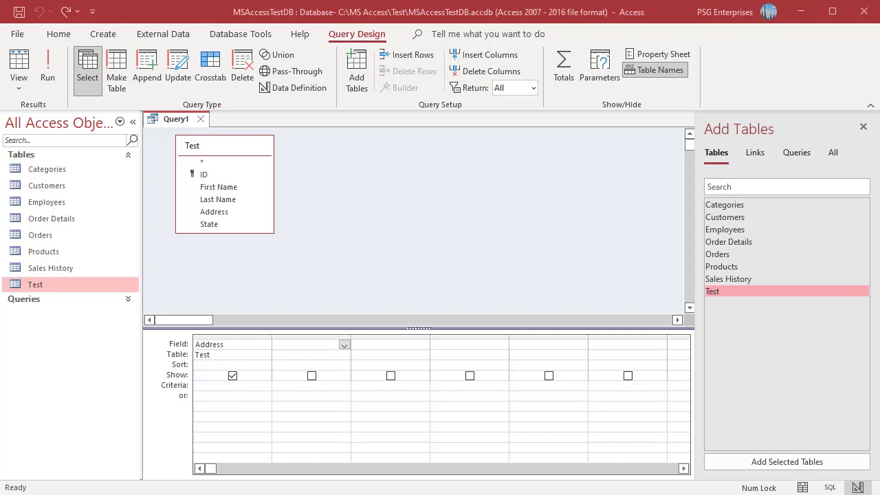
Step: Add the columns UpperCase: UCase([Address]) and LowerCase: LCase([Address]) in the second and third Field cells
right_click(289, 346)
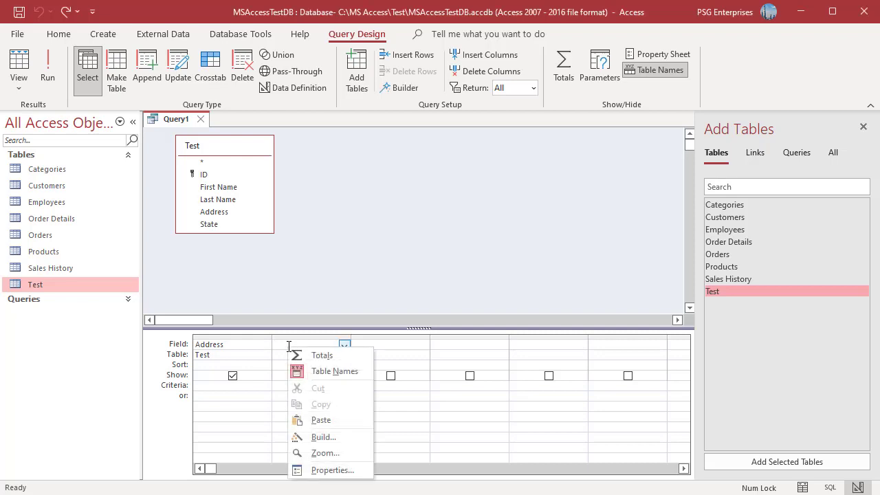
left_click(319, 452)
type("UpperCase : UCase([Address])")
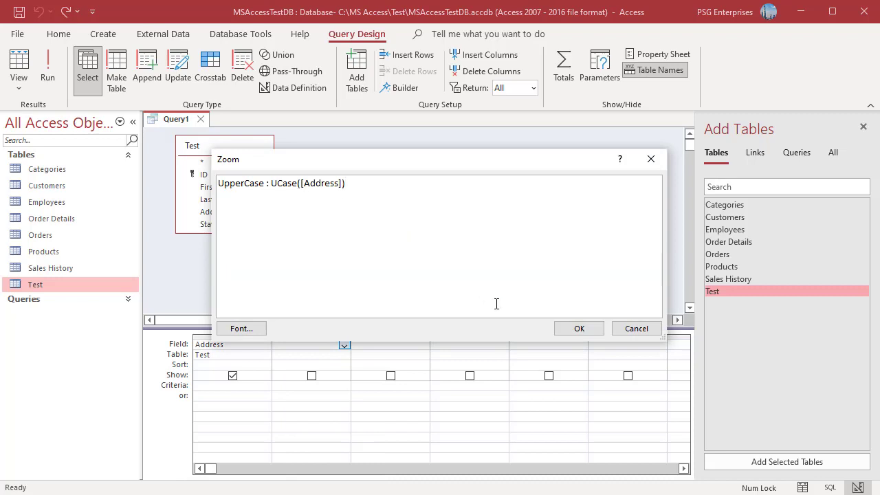
left_click(579, 328)
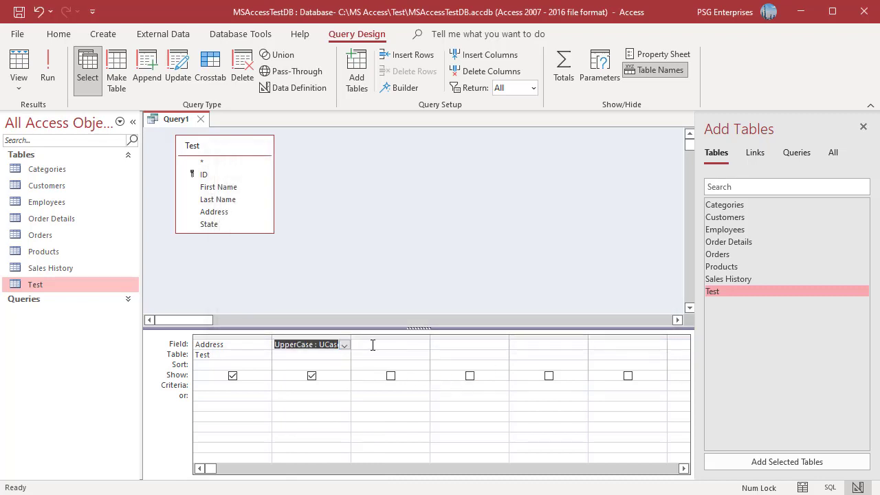
left_click(373, 346)
right_click(373, 345)
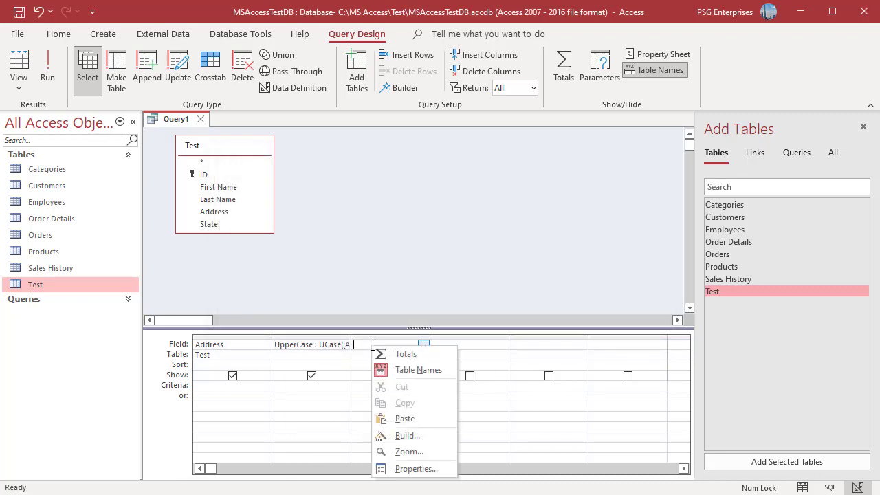
left_click(406, 452)
type("LowerCase : LCase([Address])")
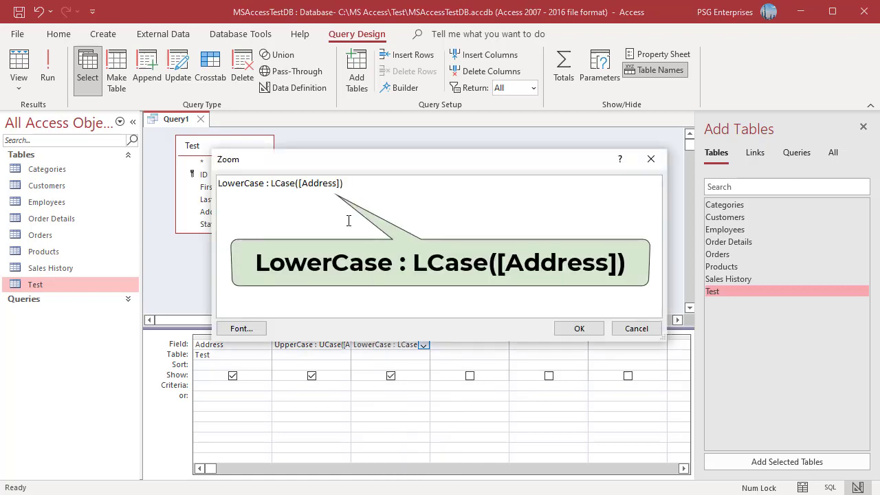
left_click(572, 331)
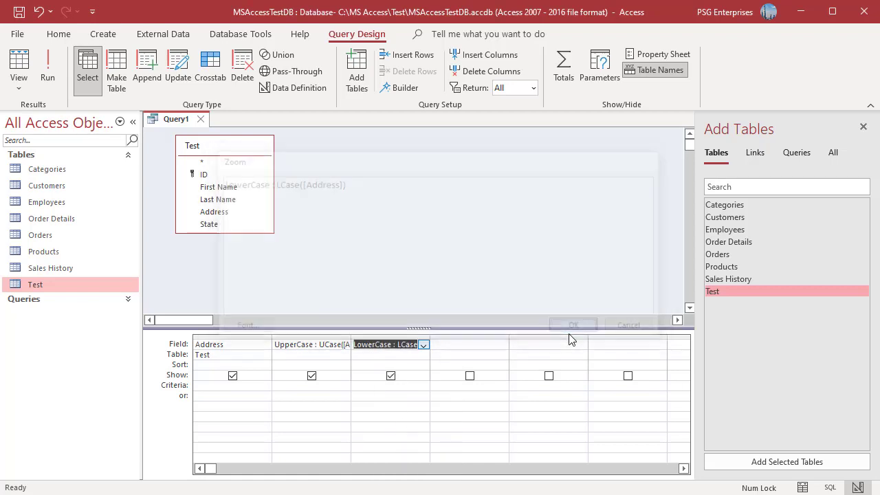
Step: Run the query to view the uppercase and lowercase Address results
left_click(50, 69)
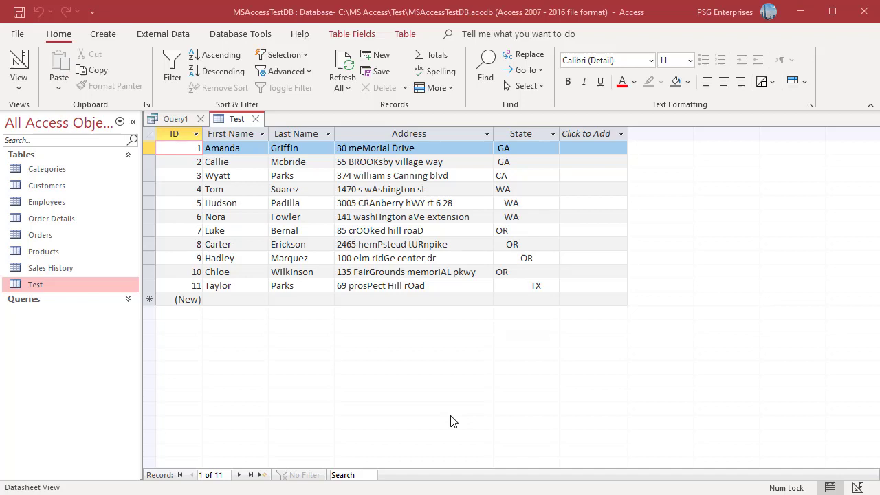
Step: In Query1, add the State field and a Trim : Trim([State]) column beside it
left_click(175, 118)
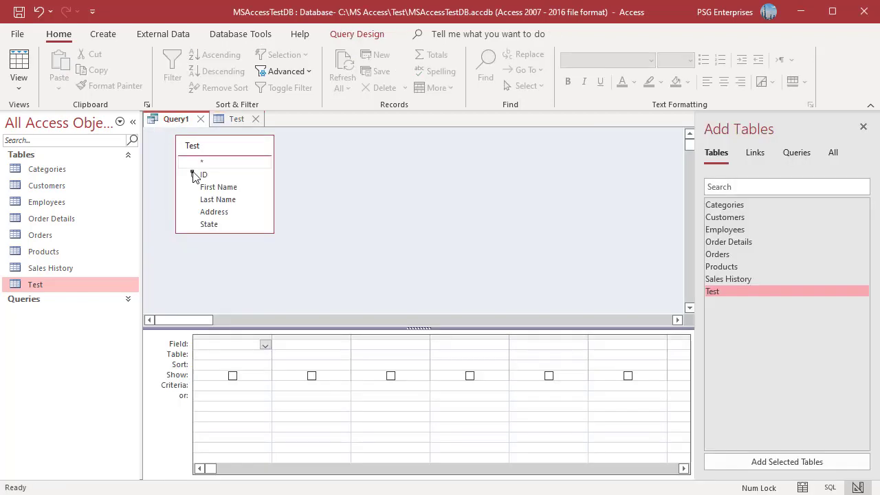
double_click(211, 225)
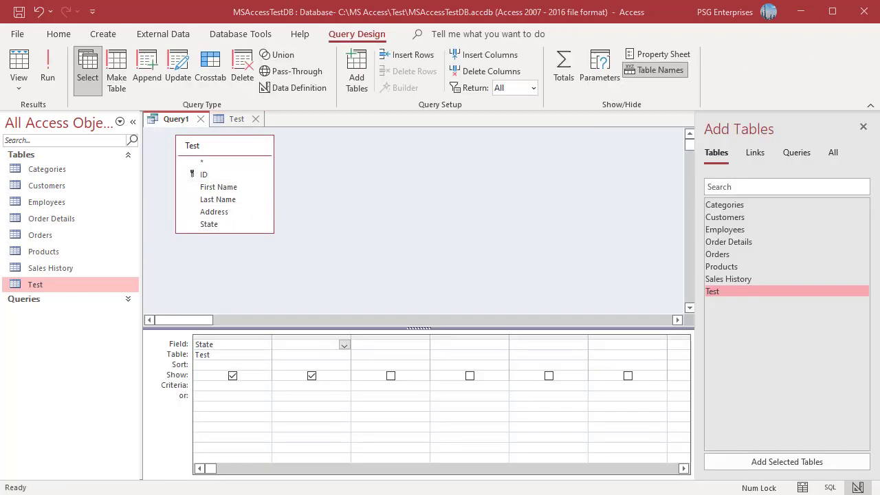
right_click(292, 349)
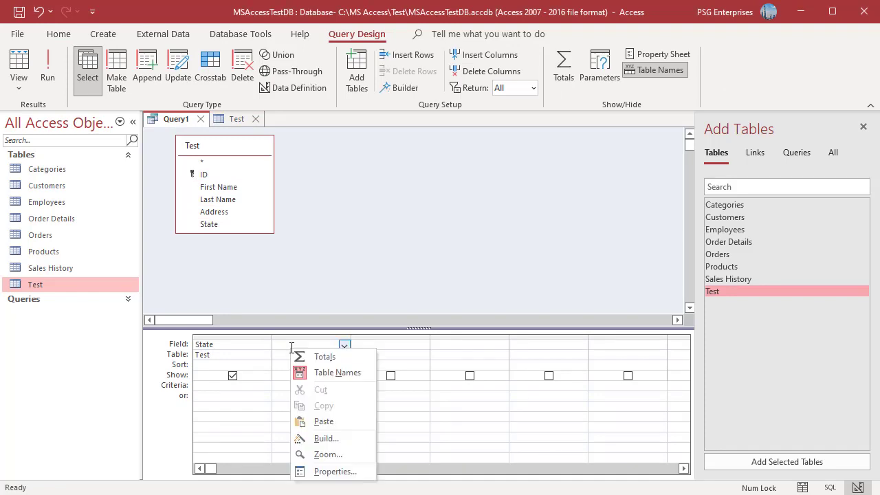
left_click(321, 454)
type("Trim : Trim([State])")
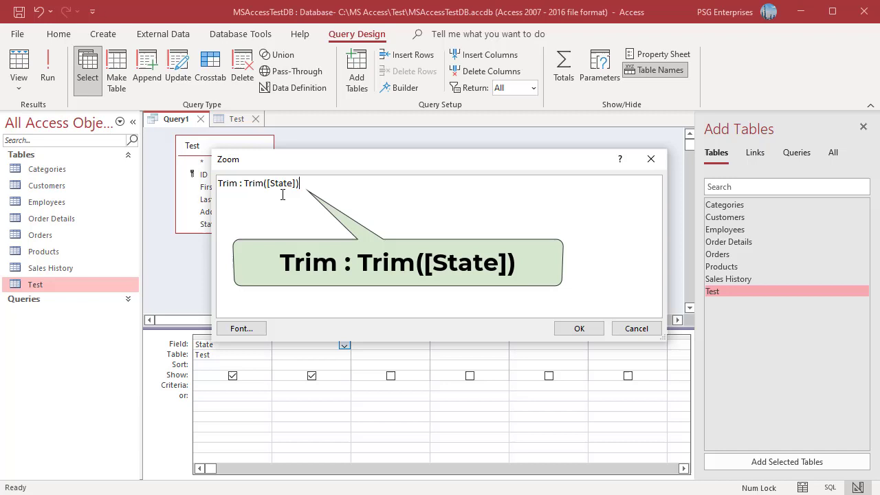
left_click(580, 329)
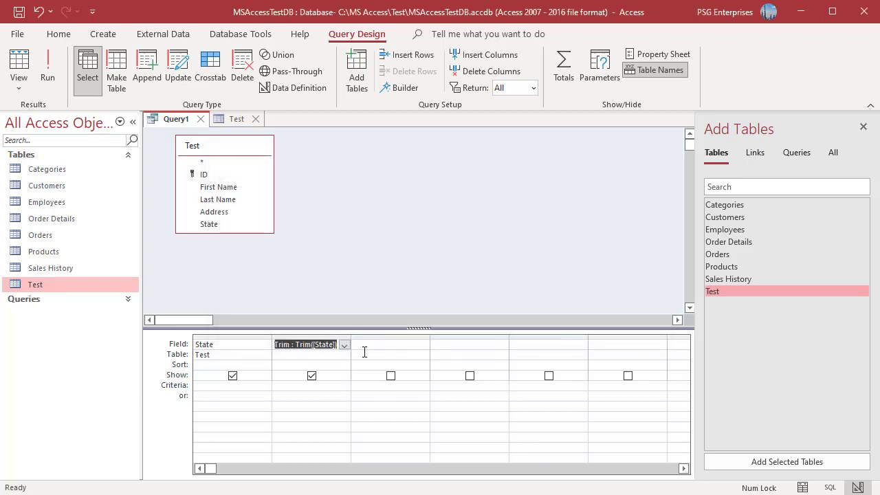
Step: Add the LTrim: LTrim([State]) and RTrim: RTrim([State]) columns in the third and fourth fields
left_click(363, 348)
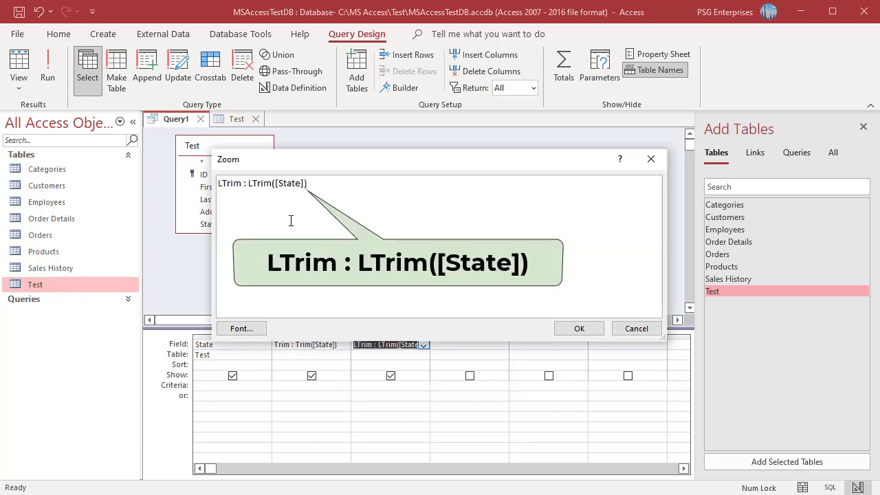
left_click(581, 328)
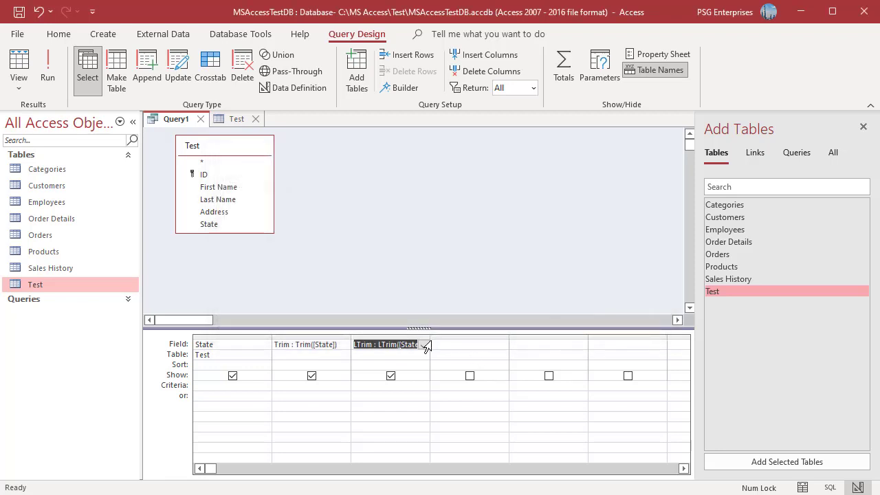
left_click(444, 344)
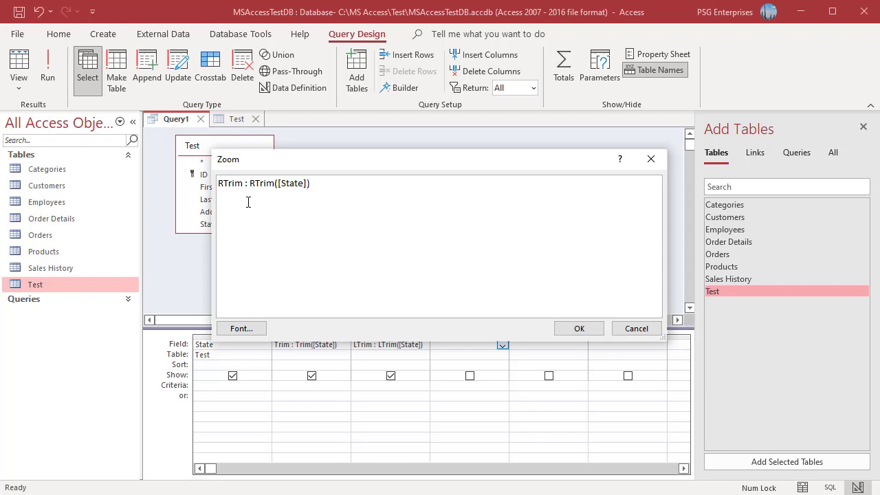
left_click(580, 329)
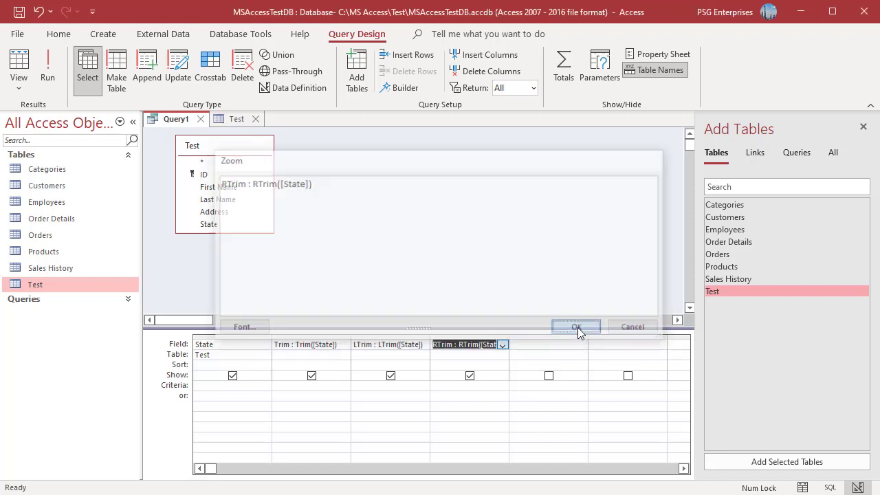
Step: Run the query to view the 11 State values beside their Trim, LTrim and RTrim results
left_click(43, 81)
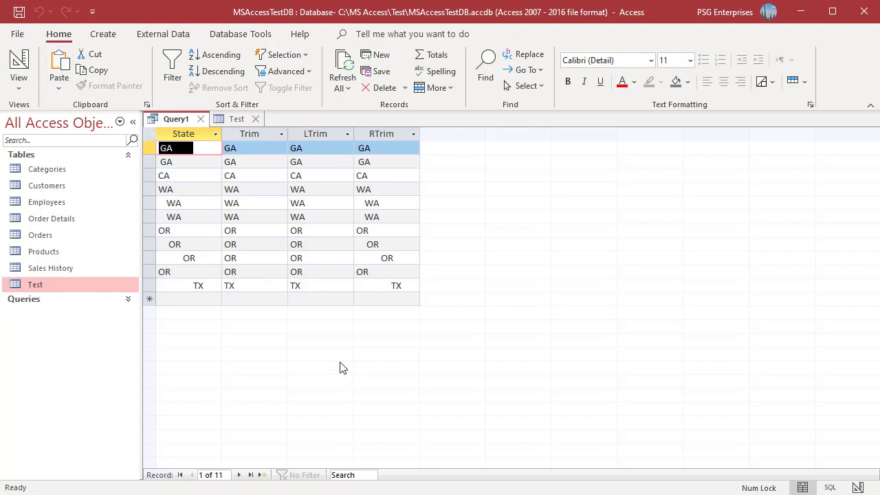
left_click(254, 299)
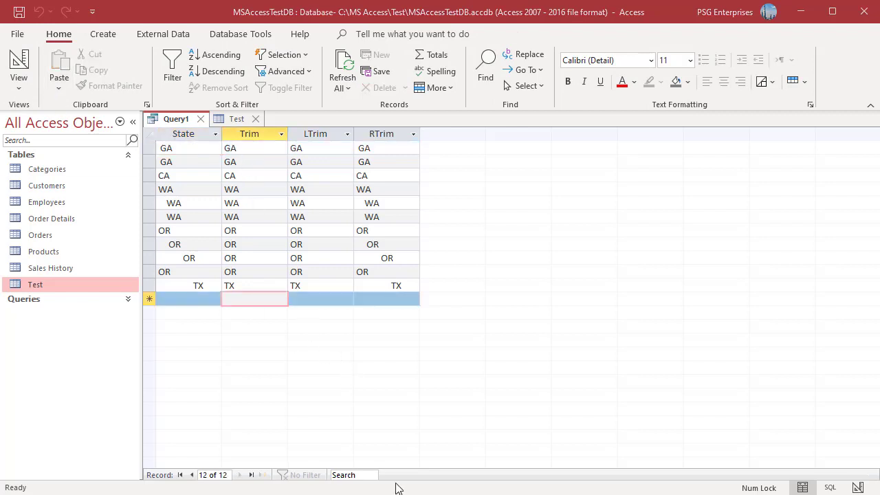